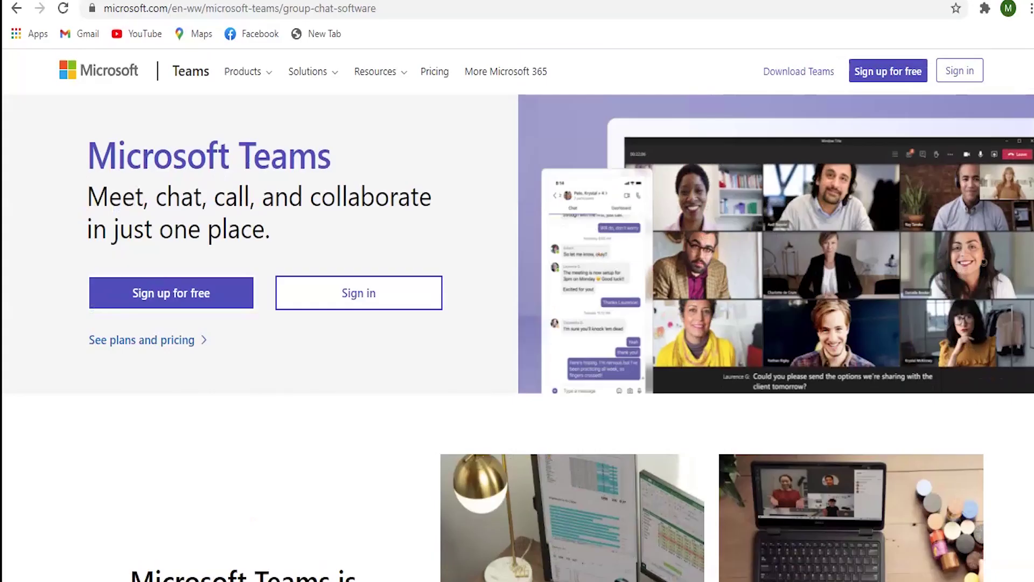
{"action": "scroll", "coordinate": [517, 323], "scroll_direction": "down", "scroll_amount": 4}
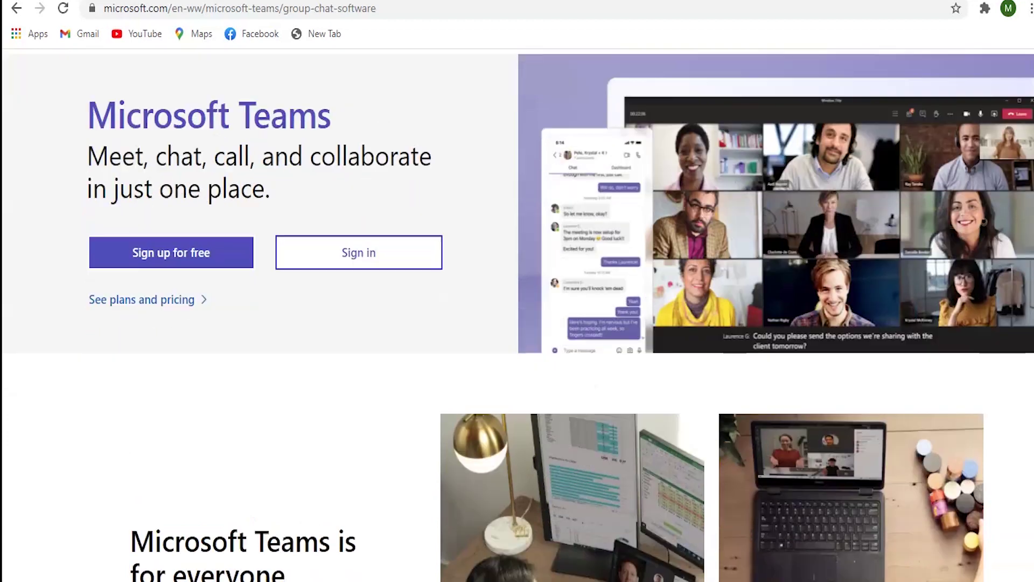
{"action": "scroll", "coordinate": [517, 323], "scroll_direction": "down", "scroll_amount": 4}
{"action": "scroll", "coordinate": [516, 324], "scroll_direction": "down", "scroll_amount": 3}
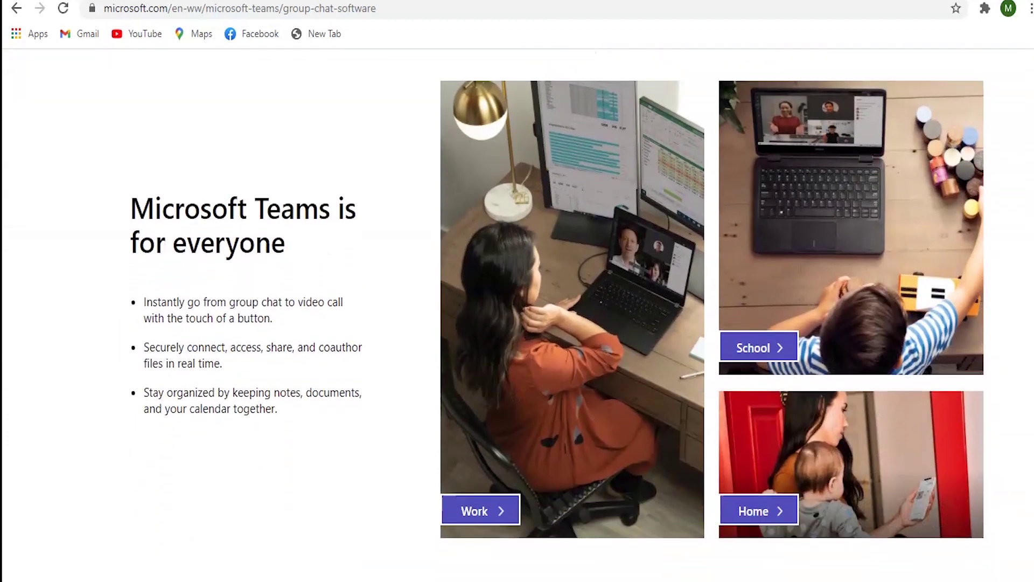
{"action": "scroll", "coordinate": [517, 324], "scroll_direction": "down", "scroll_amount": 3}
{"action": "scroll", "coordinate": [517, 324], "scroll_direction": "down", "scroll_amount": 3}
{"action": "scroll", "coordinate": [517, 324], "scroll_direction": "down", "scroll_amount": 2}
{"action": "scroll", "coordinate": [517, 324], "scroll_direction": "down", "scroll_amount": 3}
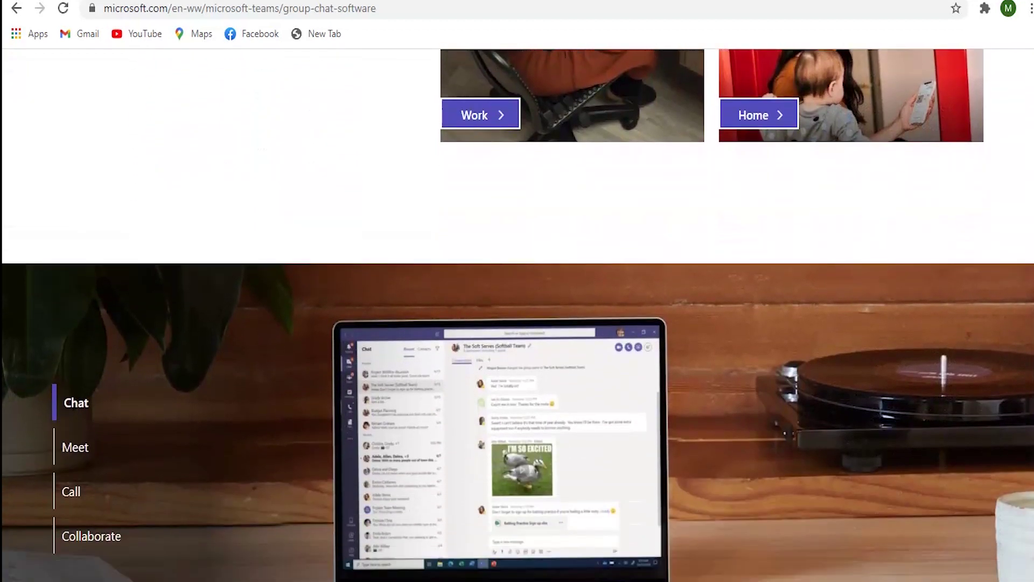
{"action": "scroll", "coordinate": [517, 323], "scroll_direction": "down", "scroll_amount": 2}
{"action": "scroll", "coordinate": [517, 324], "scroll_direction": "down", "scroll_amount": 3}
{"action": "scroll", "coordinate": [517, 323], "scroll_direction": "down", "scroll_amount": 2}
{"action": "scroll", "coordinate": [516, 323], "scroll_direction": "down", "scroll_amount": 2}
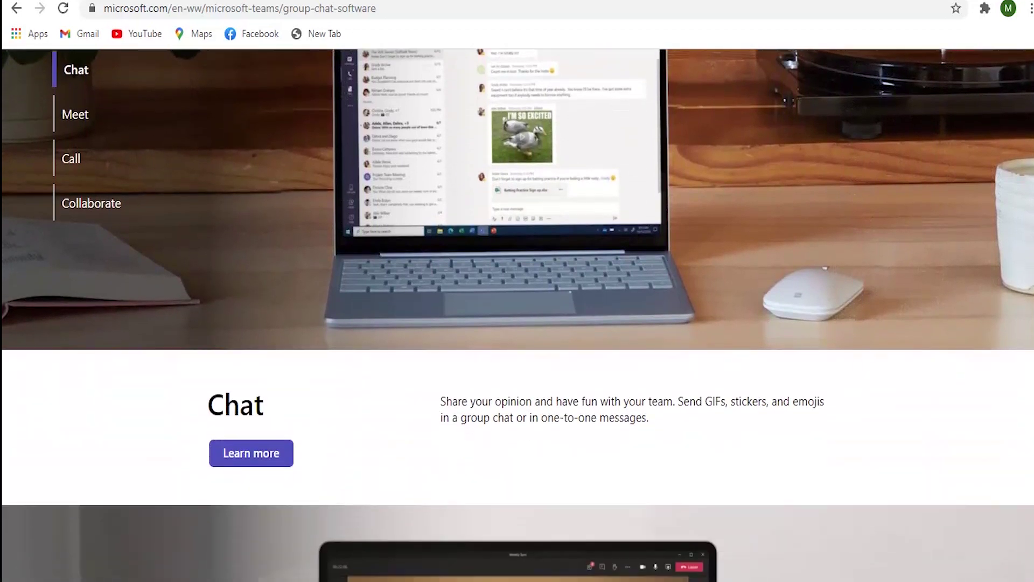
{"action": "scroll", "coordinate": [517, 323], "scroll_direction": "down", "scroll_amount": 2}
{"action": "scroll", "coordinate": [517, 323], "scroll_direction": "down", "scroll_amount": 3}
{"action": "scroll", "coordinate": [518, 323], "scroll_direction": "down", "scroll_amount": 1}
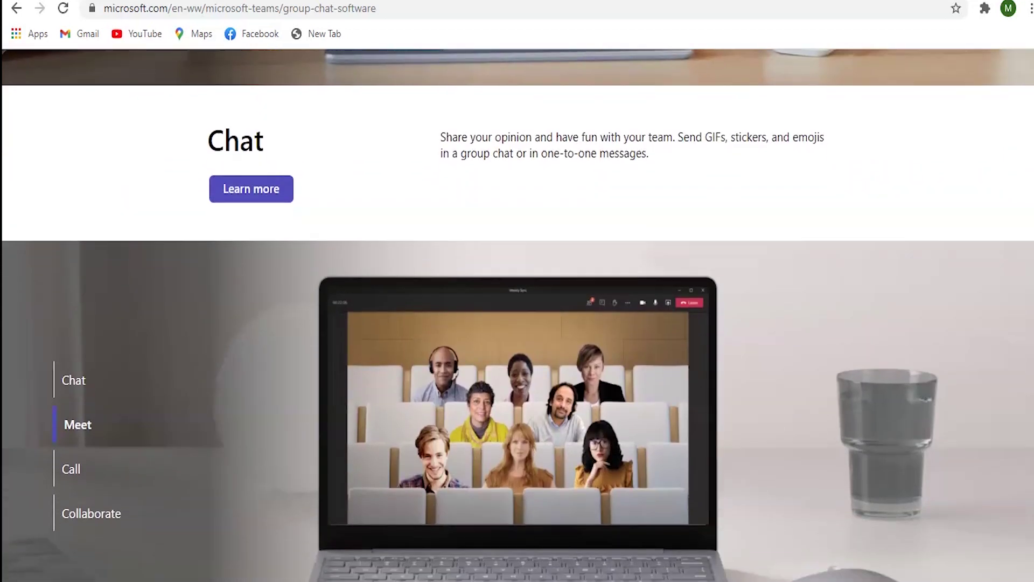
{"action": "scroll", "coordinate": [518, 323], "scroll_direction": "down", "scroll_amount": 2}
{"action": "scroll", "coordinate": [517, 323], "scroll_direction": "down", "scroll_amount": 3}
{"action": "scroll", "coordinate": [517, 323], "scroll_direction": "down", "scroll_amount": 1}
{"action": "scroll", "coordinate": [517, 323], "scroll_direction": "down", "scroll_amount": 2}
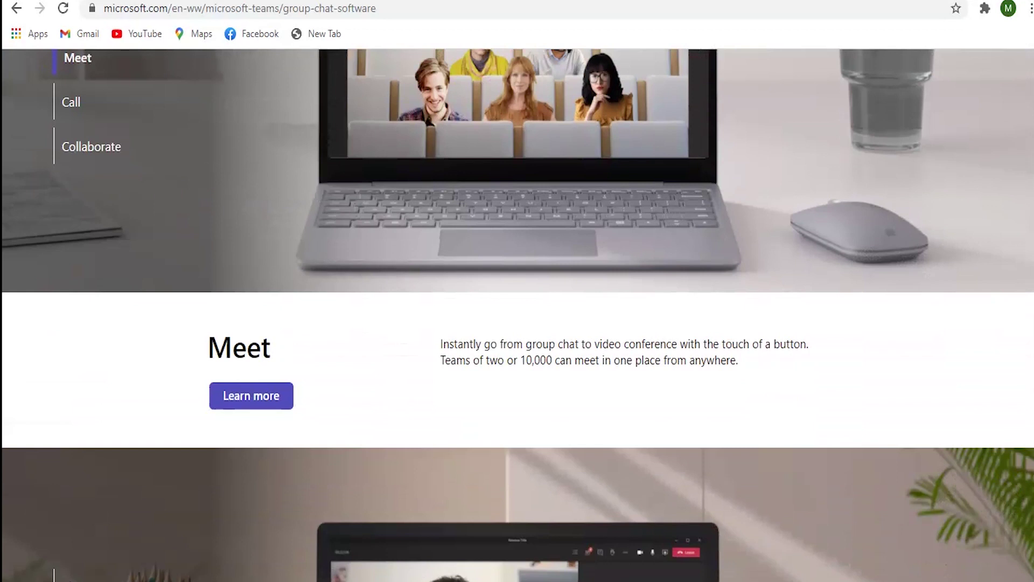
{"action": "scroll", "coordinate": [517, 323], "scroll_direction": "down", "scroll_amount": 3}
{"action": "scroll", "coordinate": [518, 324], "scroll_direction": "down", "scroll_amount": 3}
{"action": "scroll", "coordinate": [517, 323], "scroll_direction": "down", "scroll_amount": 2}
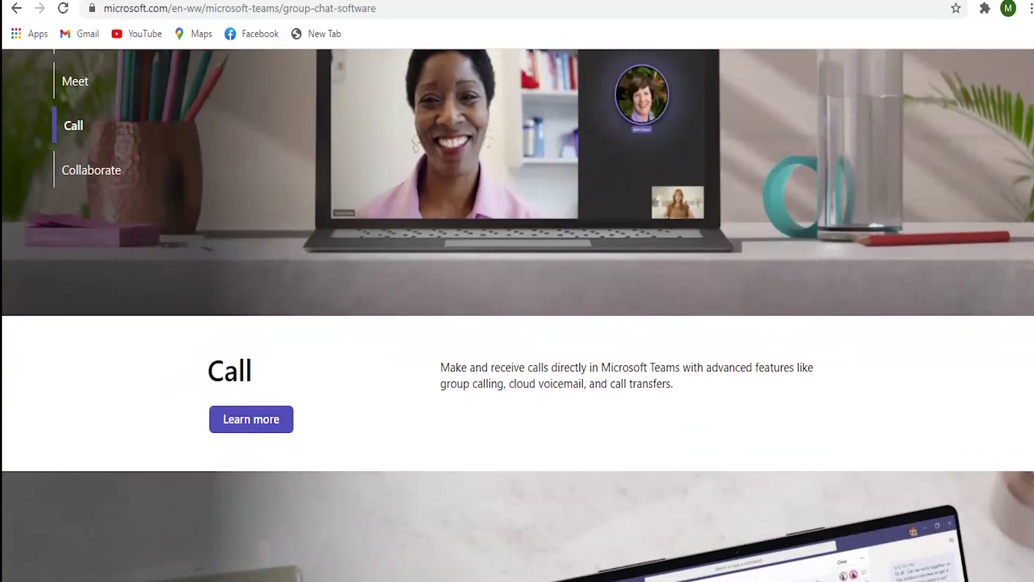
{"action": "scroll", "coordinate": [517, 323], "scroll_direction": "down", "scroll_amount": 3}
{"action": "scroll", "coordinate": [517, 323], "scroll_direction": "down", "scroll_amount": 3}
{"action": "scroll", "coordinate": [518, 323], "scroll_direction": "down", "scroll_amount": 3}
{"action": "scroll", "coordinate": [517, 323], "scroll_direction": "down", "scroll_amount": 2}
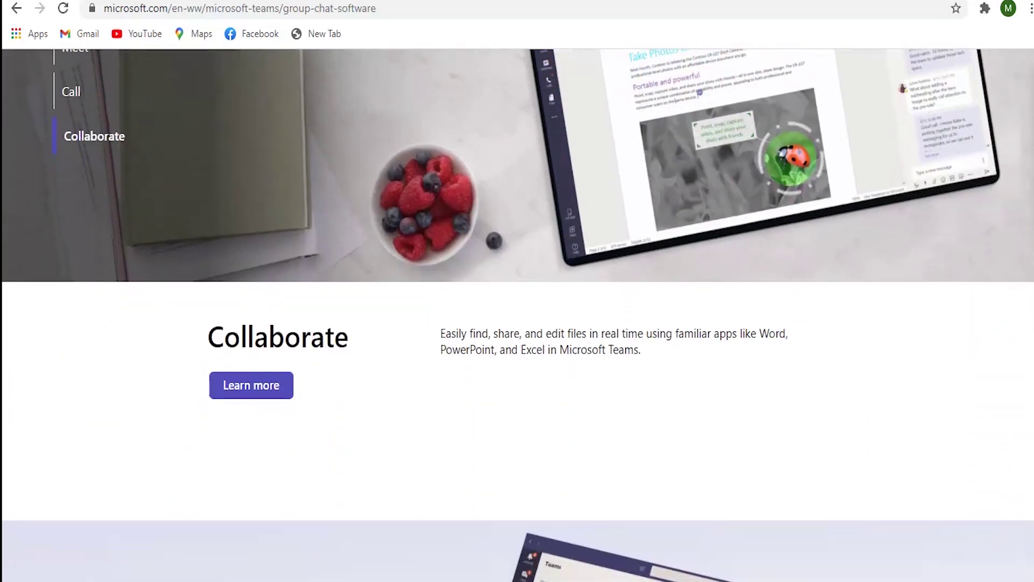
{"action": "scroll", "coordinate": [518, 323], "scroll_direction": "down", "scroll_amount": 4}
{"action": "scroll", "coordinate": [517, 323], "scroll_direction": "down", "scroll_amount": 4}
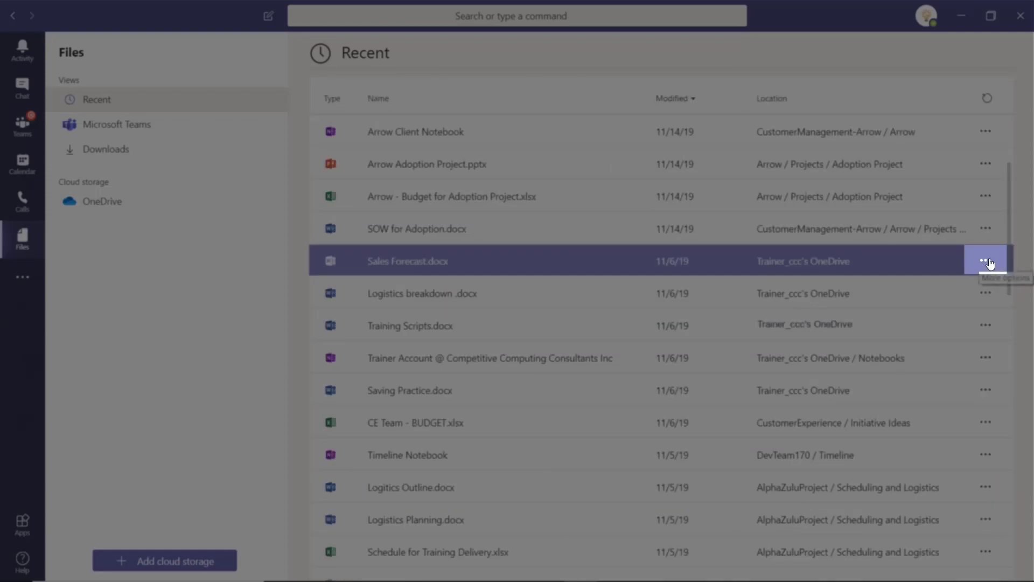
Step: Check Sales Forecast.docx's options, then switch the Files panel to the Microsoft Teams view
{"action": "left_click", "coordinate": [986, 261]}
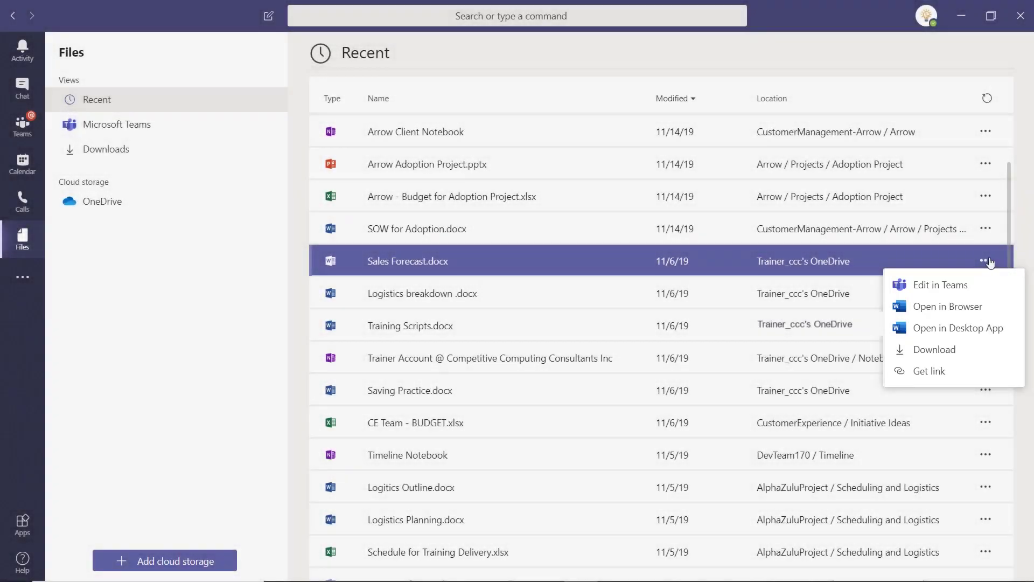
{"action": "left_click", "coordinate": [987, 263]}
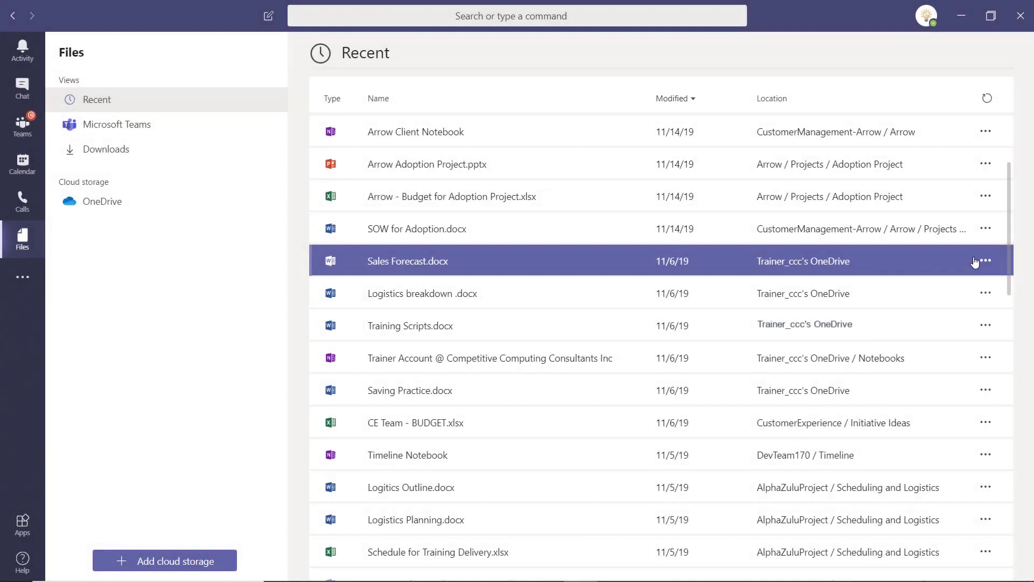
{"action": "left_click", "coordinate": [116, 124]}
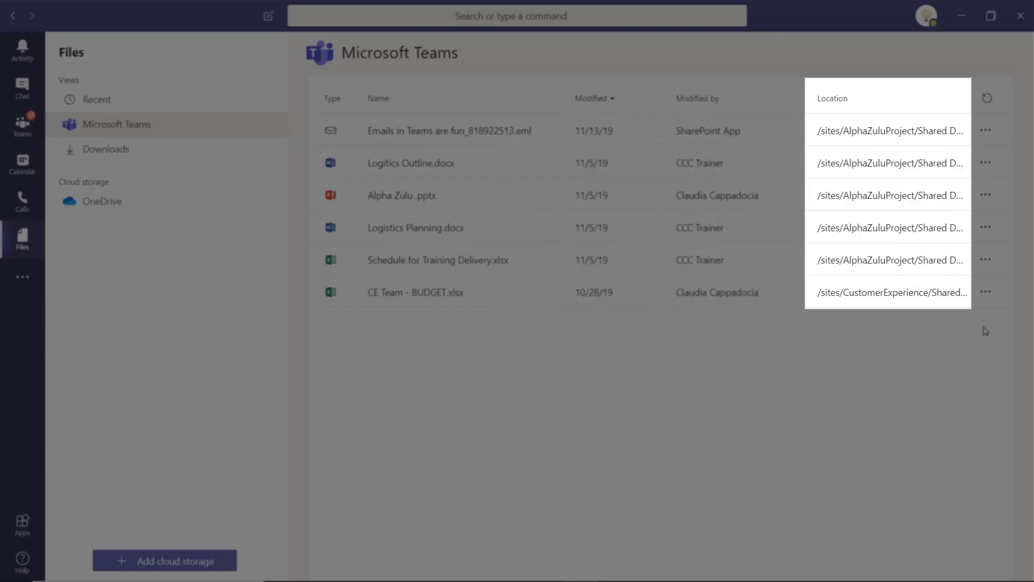
Step: Check CE Team - BUDGET.xlsx's options, then switch the Files panel to the Downloads view
{"action": "left_click", "coordinate": [986, 292]}
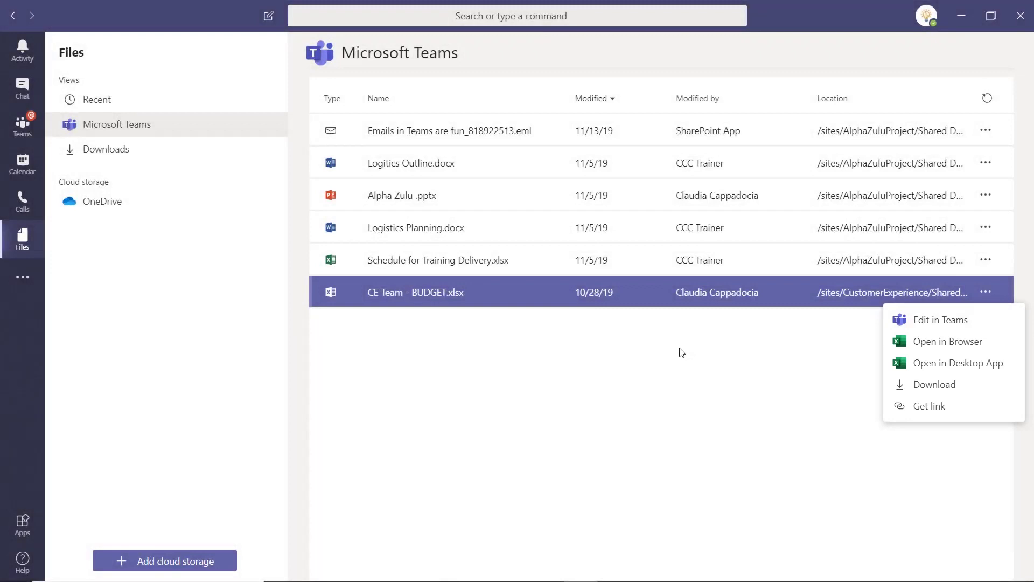
{"action": "left_click", "coordinate": [681, 352]}
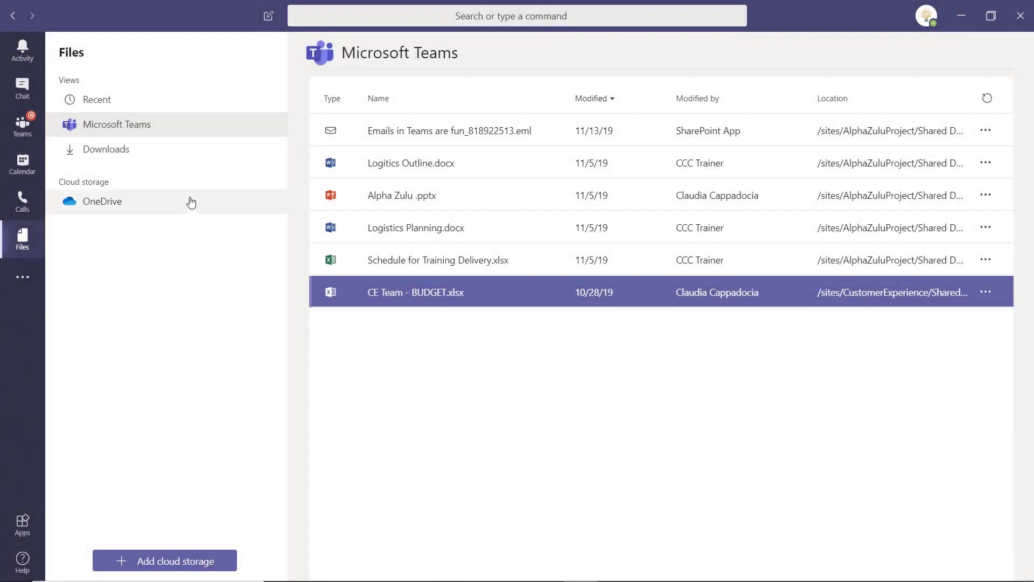
{"action": "left_click", "coordinate": [106, 148]}
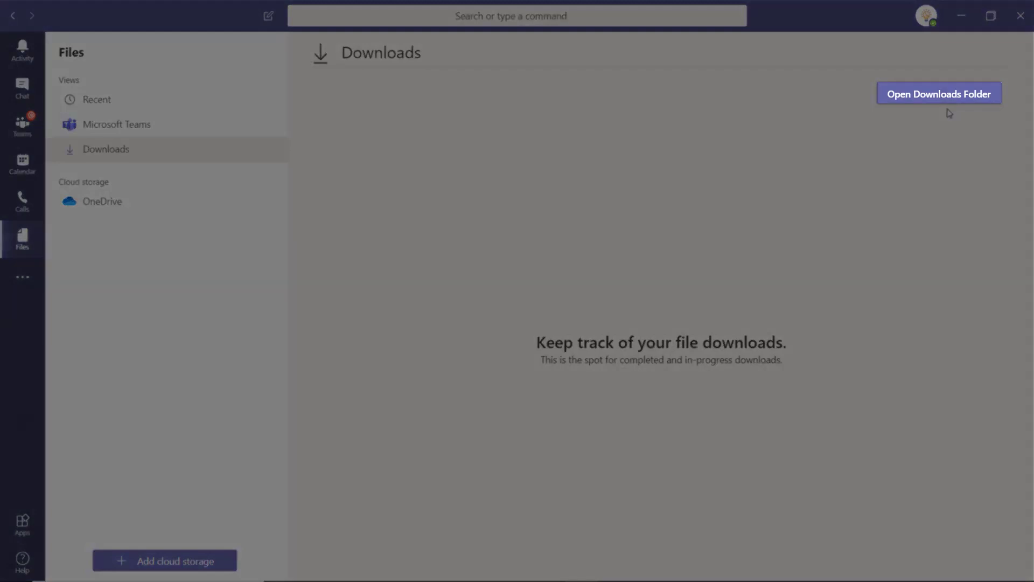
Step: Glance at the local Downloads folder, then show the OneDrive cloud storage files
{"action": "left_click", "coordinate": [939, 93]}
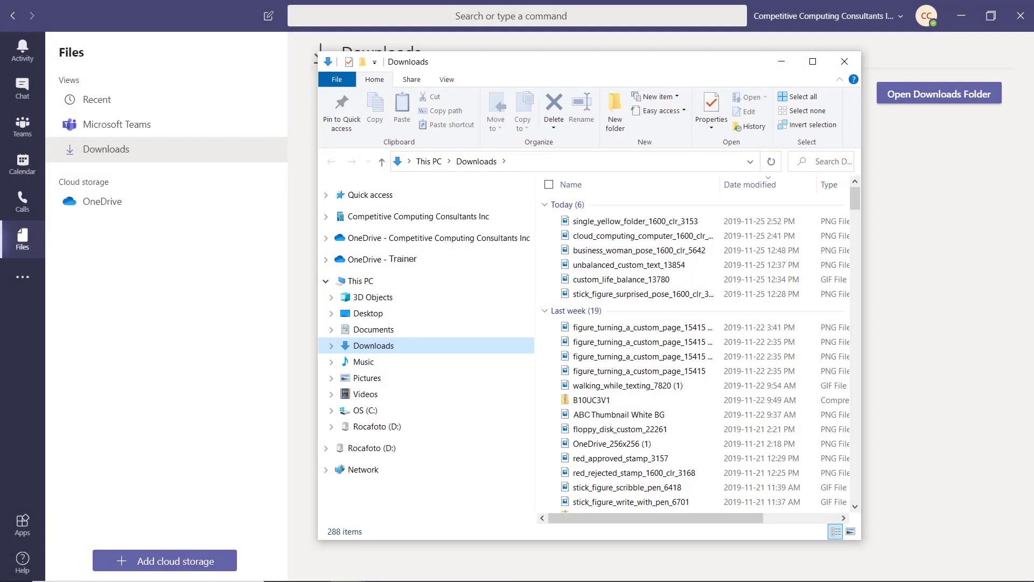
{"action": "left_click", "coordinate": [845, 62]}
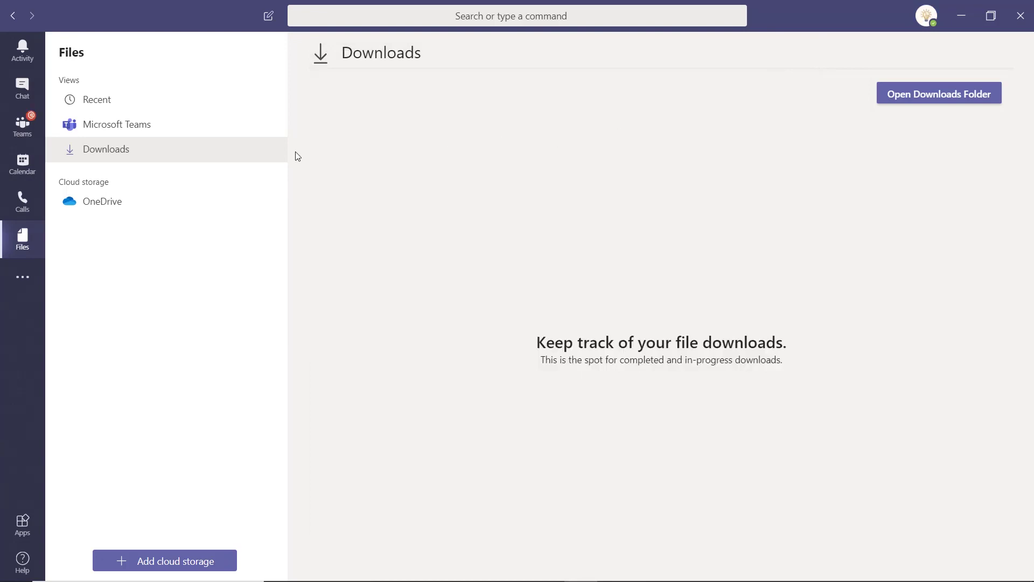
{"action": "left_click", "coordinate": [102, 203]}
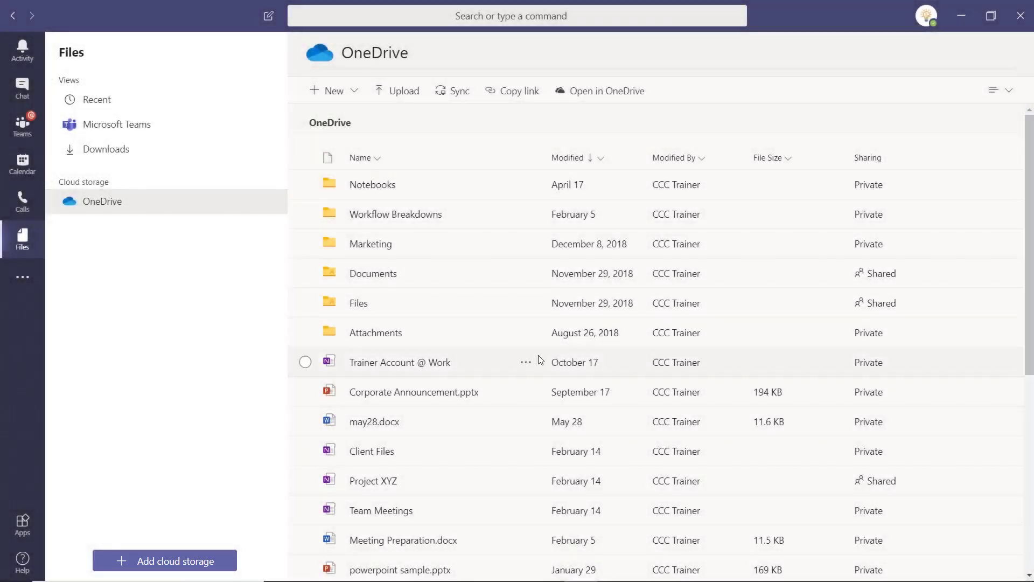
{"action": "scroll", "coordinate": [539, 355], "scroll_direction": "down", "scroll_amount": 2}
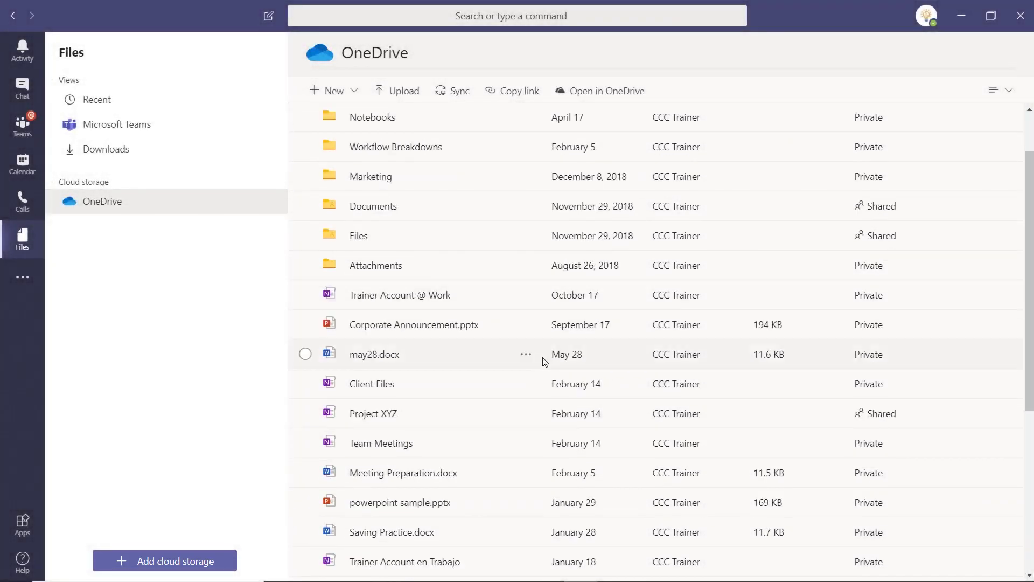
{"action": "scroll", "coordinate": [549, 363], "scroll_direction": "down", "scroll_amount": 2}
{"action": "scroll", "coordinate": [581, 367], "scroll_direction": "down", "scroll_amount": 2}
{"action": "scroll", "coordinate": [595, 368], "scroll_direction": "down", "scroll_amount": 2}
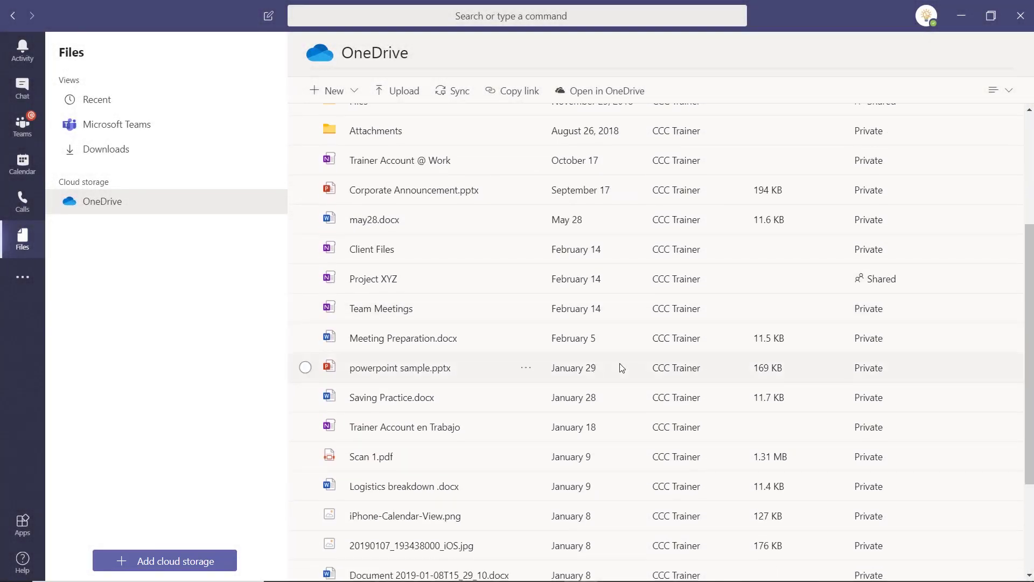
{"action": "scroll", "coordinate": [624, 367], "scroll_direction": "down", "scroll_amount": 2}
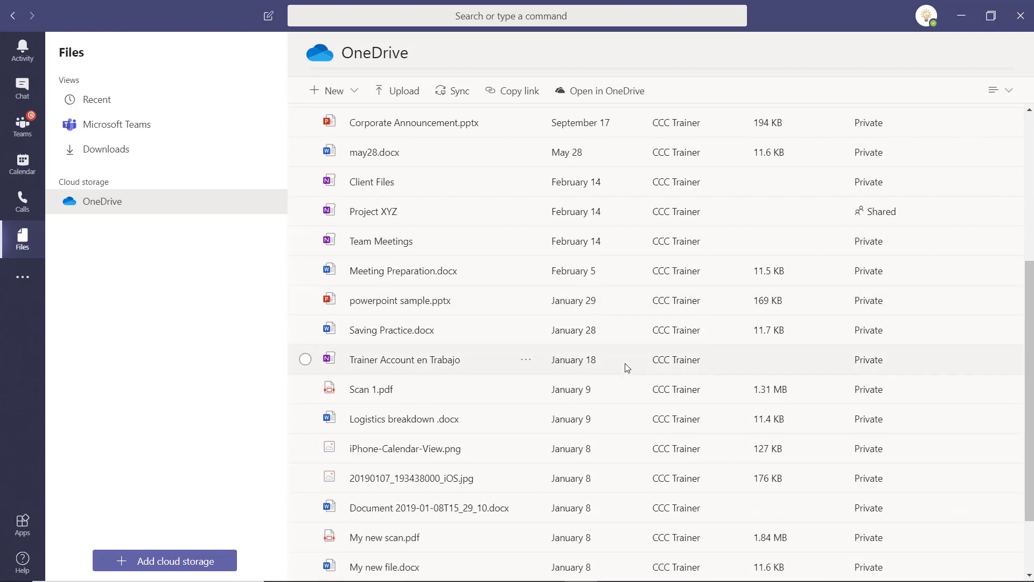
{"action": "scroll", "coordinate": [624, 366], "scroll_direction": "down", "scroll_amount": 1}
{"action": "scroll", "coordinate": [625, 367], "scroll_direction": "down", "scroll_amount": 1}
{"action": "scroll", "coordinate": [624, 366], "scroll_direction": "down", "scroll_amount": 1}
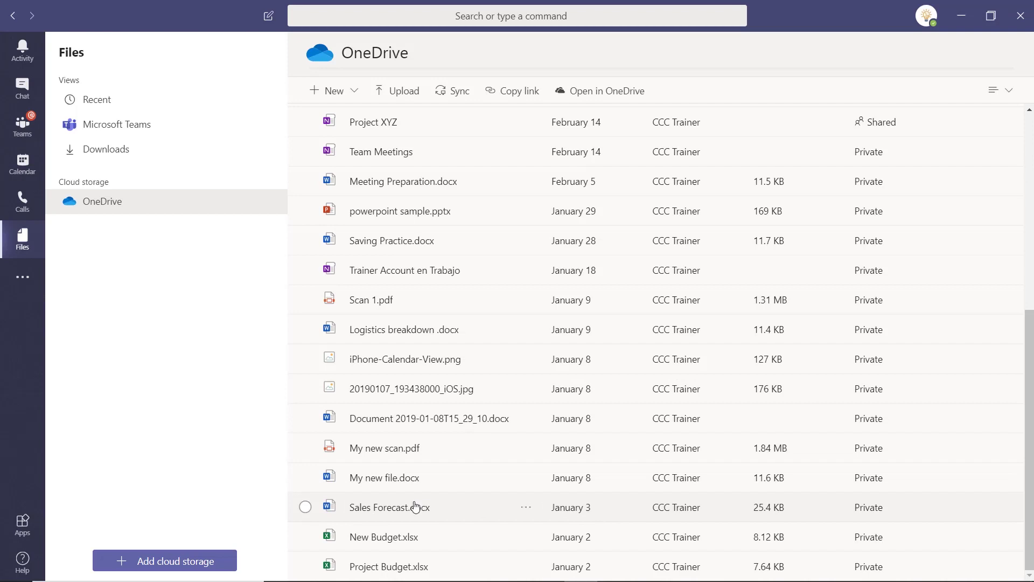
{"action": "left_click", "coordinate": [389, 507]}
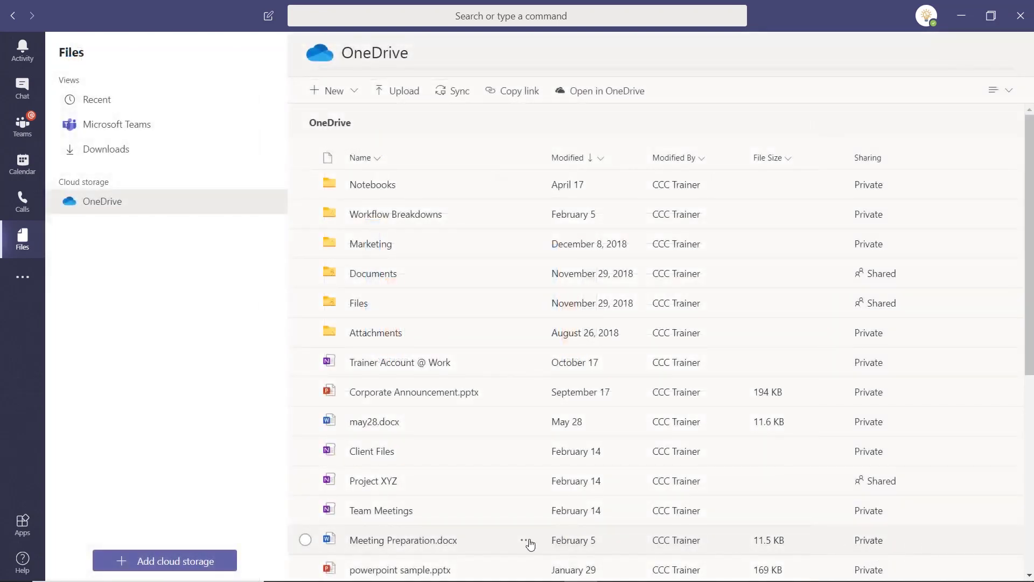
Step: Open the Word document in Teams, finish the fourth sentence and add 'Explore it for yourself!' below
{"action": "left_click", "coordinate": [527, 540]}
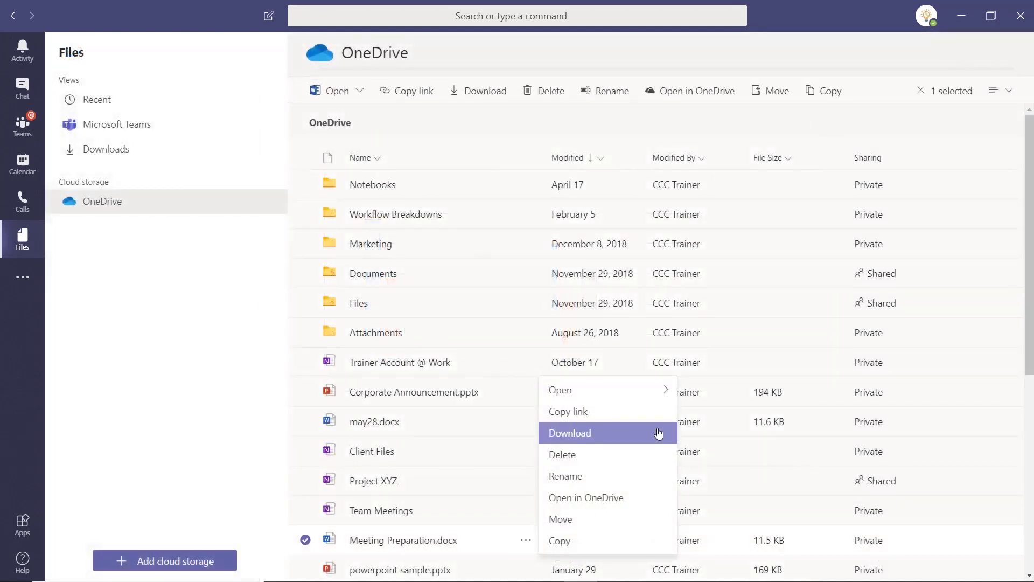
{"action": "mouse_move", "coordinate": [607, 390]}
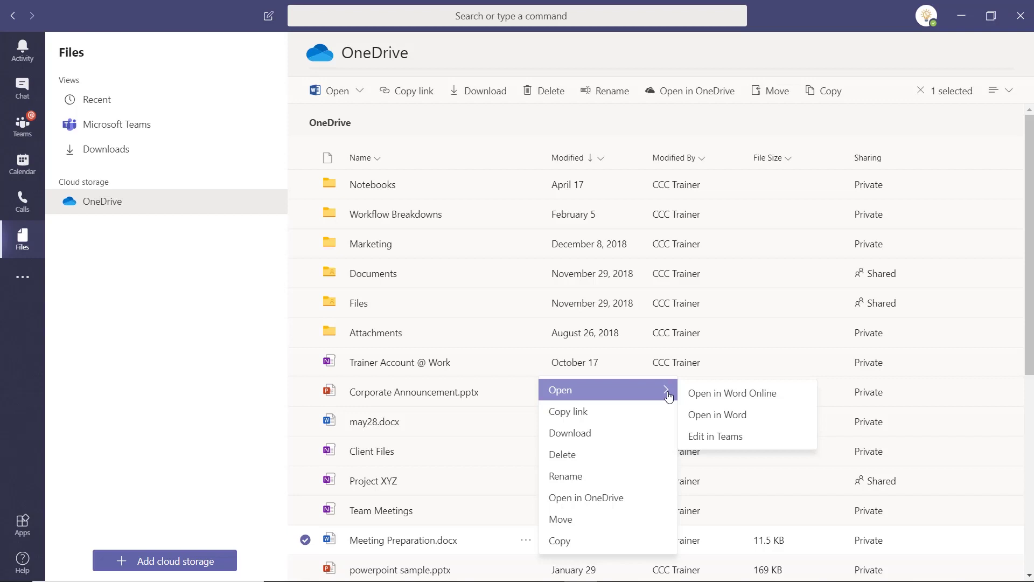
{"action": "left_click", "coordinate": [727, 436]}
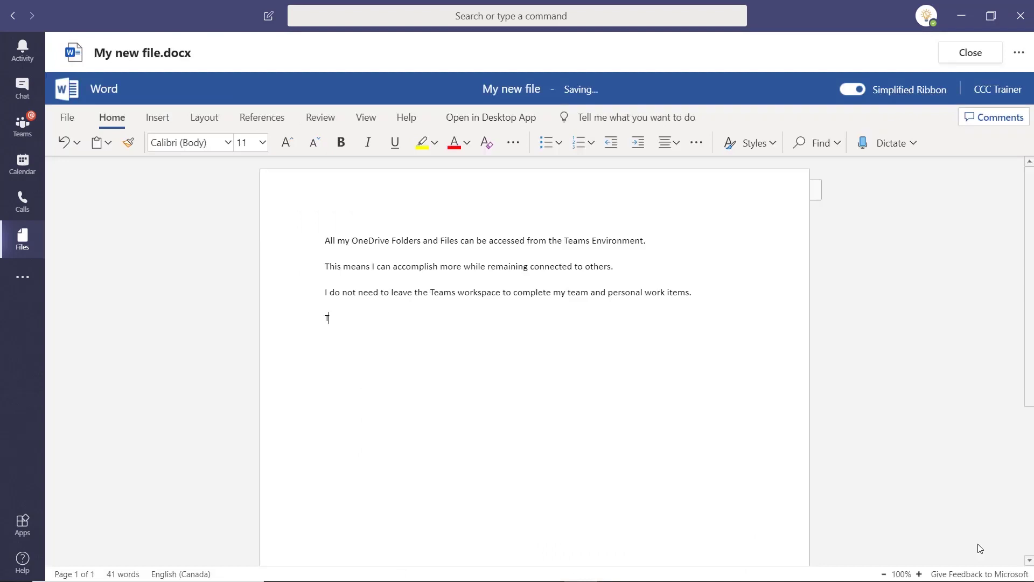
{"action": "type", "text": "eams is my f"}
{"action": "type", "text": "avourite "}
{"action": "type", "text": "Microso"}
{"action": "type", "text": "ft Application"}
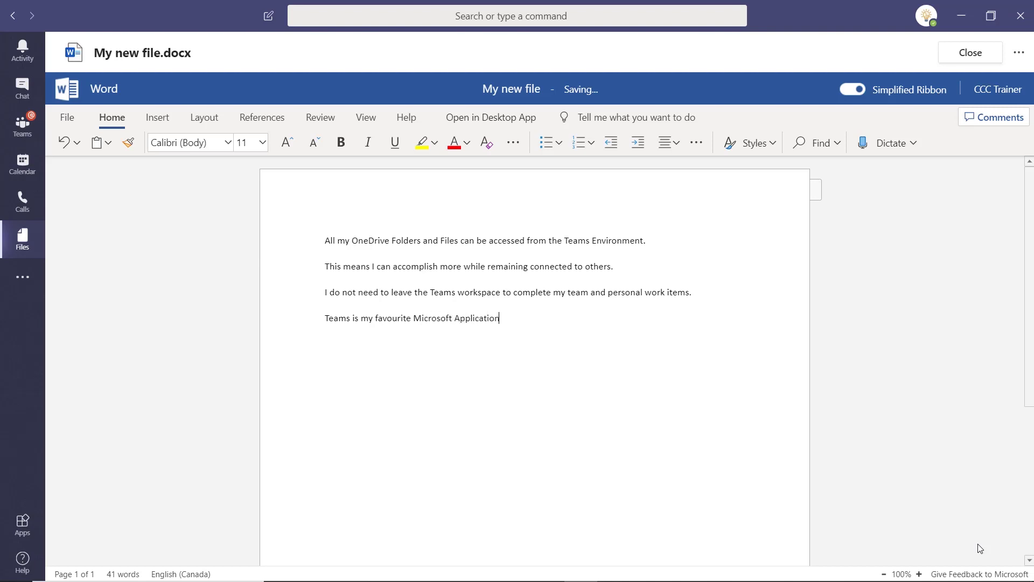
{"action": "type", "text": "!!"}
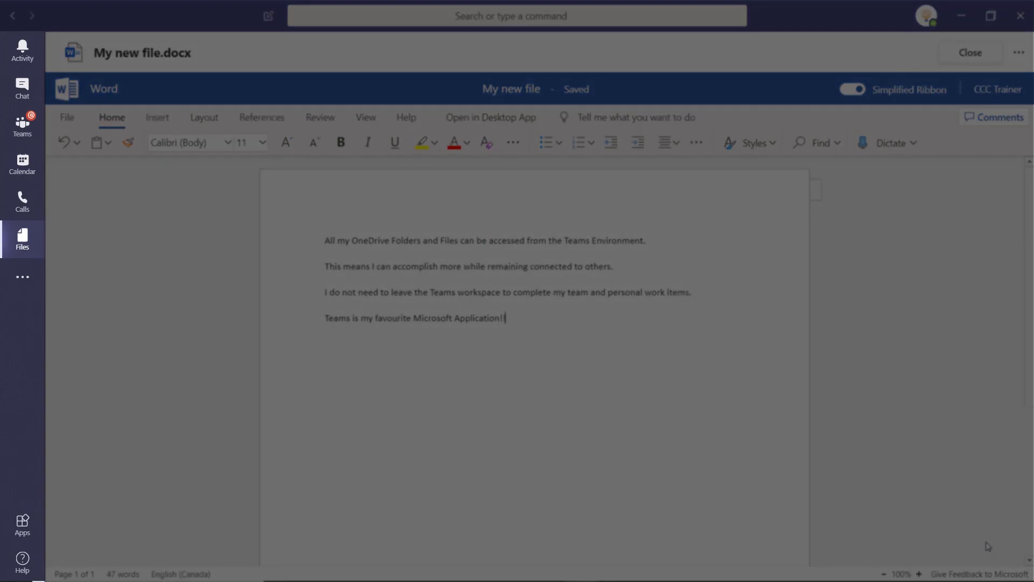
{"action": "key", "text": "Return"}
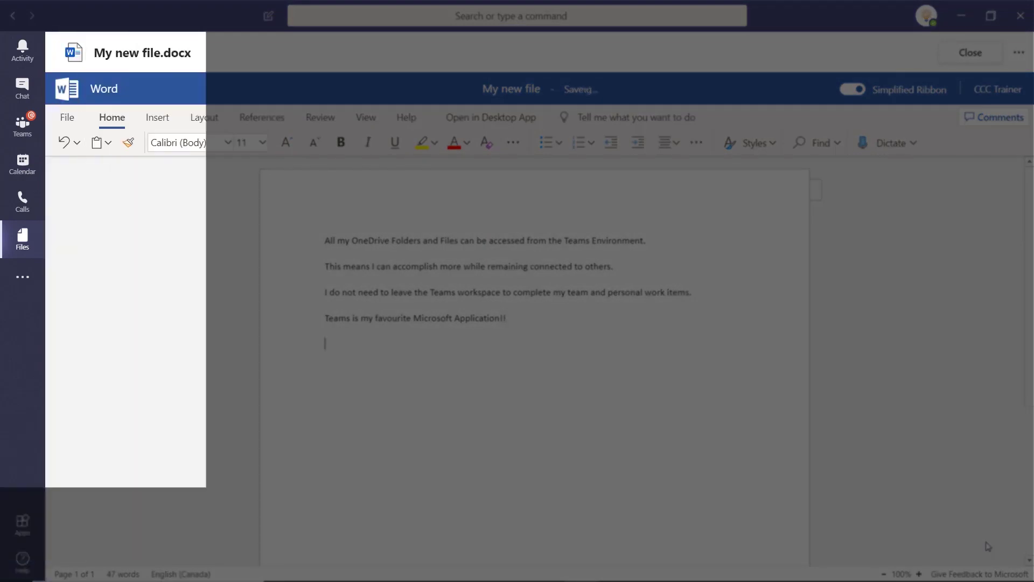
{"action": "type", "text": "E"}
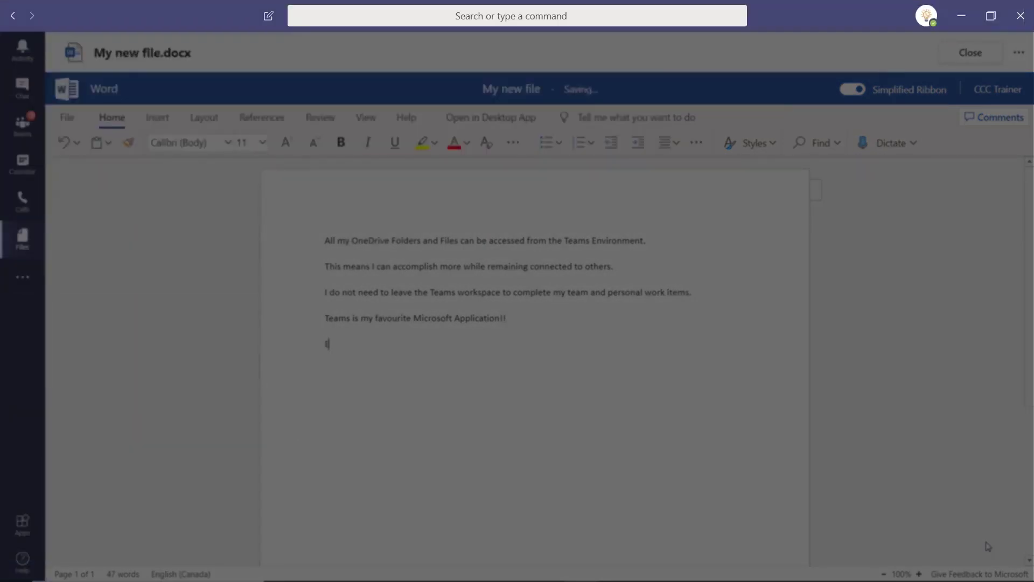
{"action": "type", "text": "xplore it f"}
{"action": "type", "text": "or you"}
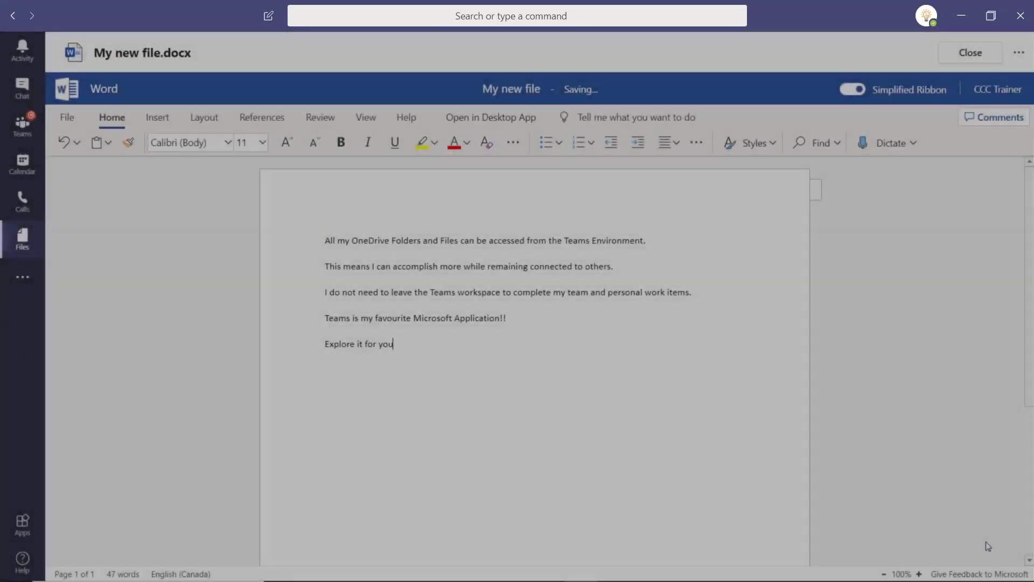
{"action": "type", "text": "rself!"}
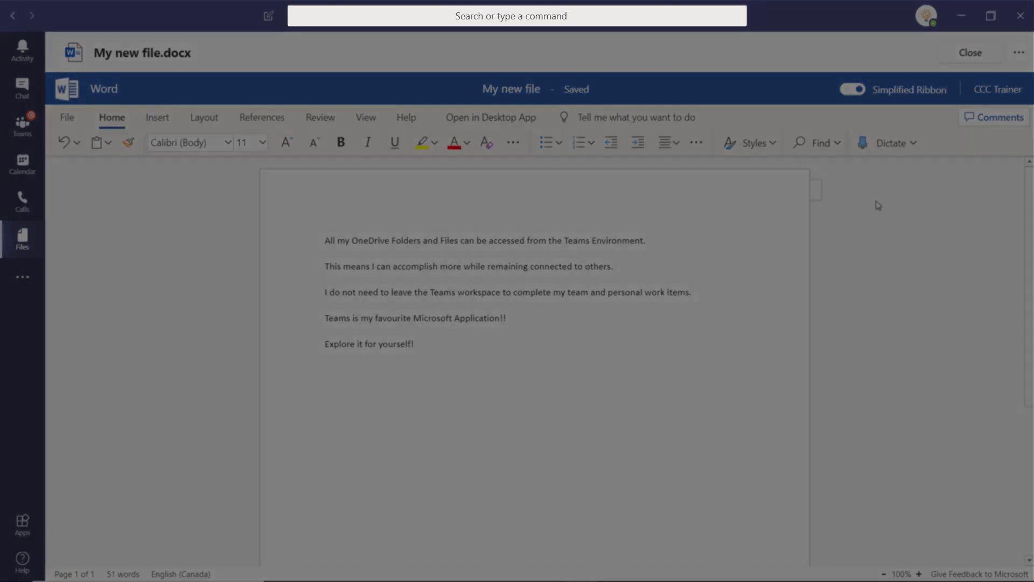
{"action": "left_click", "coordinate": [683, 20]}
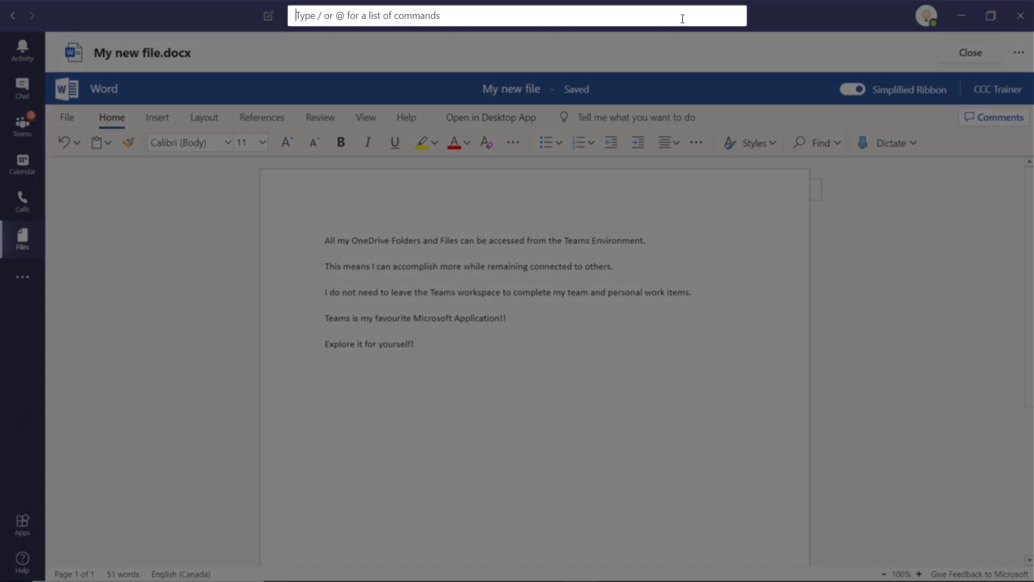
{"action": "type", "text": "@claudia"}
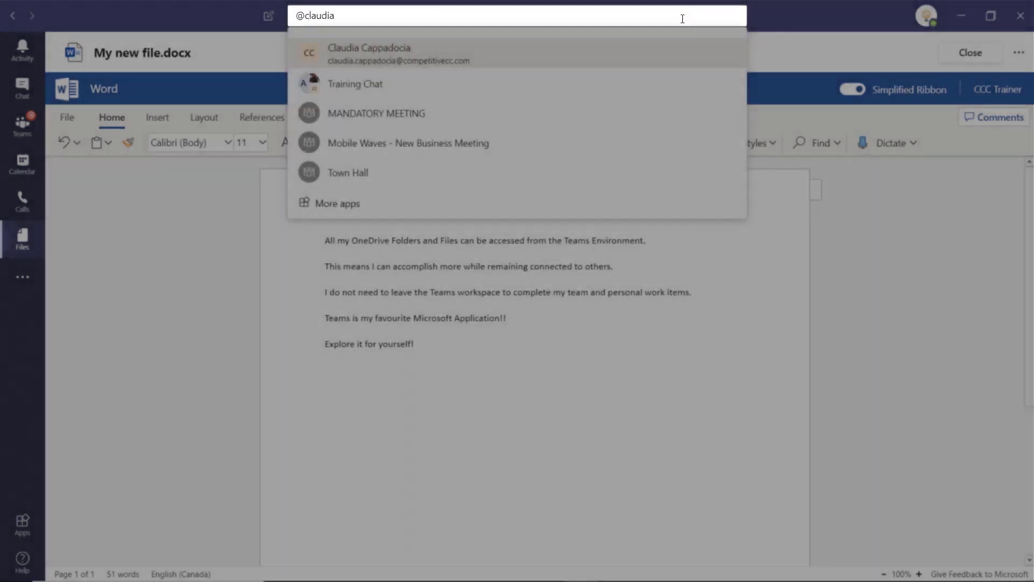
{"action": "key", "text": "Return"}
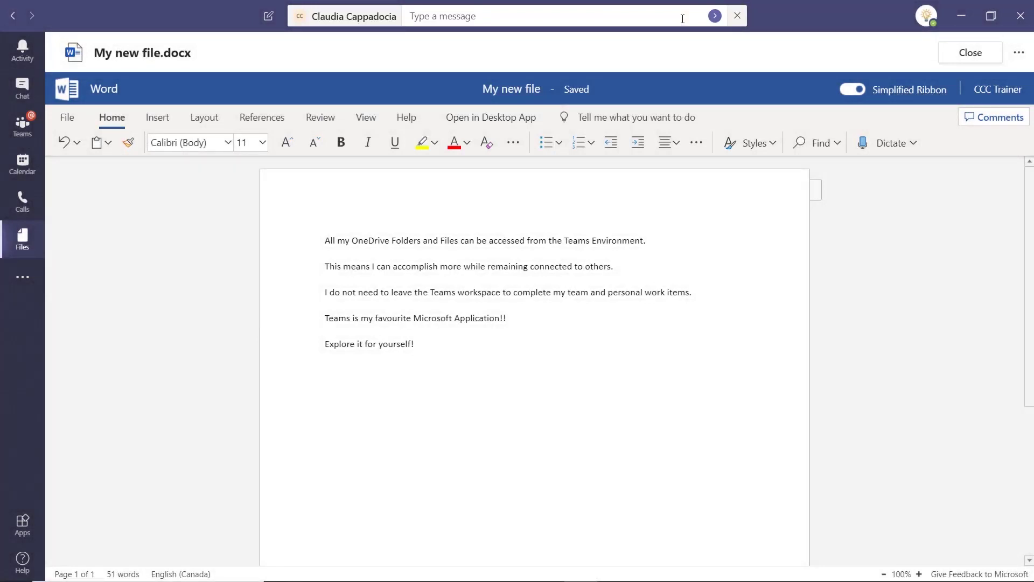
{"action": "type", "text": "Did Dorothy se"}
{"action": "type", "text": "nd the info yet?"}
{"action": "key", "text": "Return"}
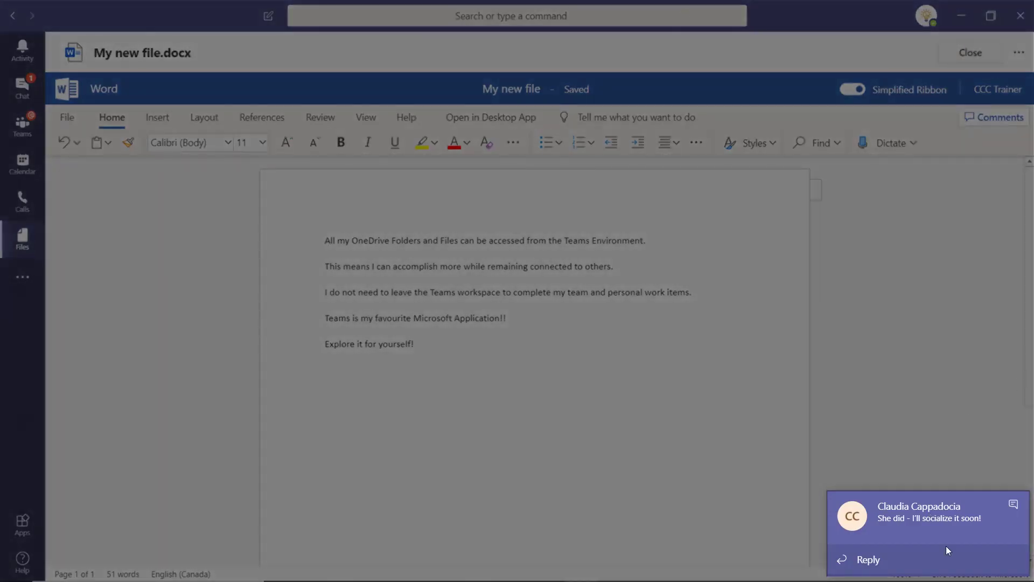
{"action": "left_click", "coordinate": [946, 558]}
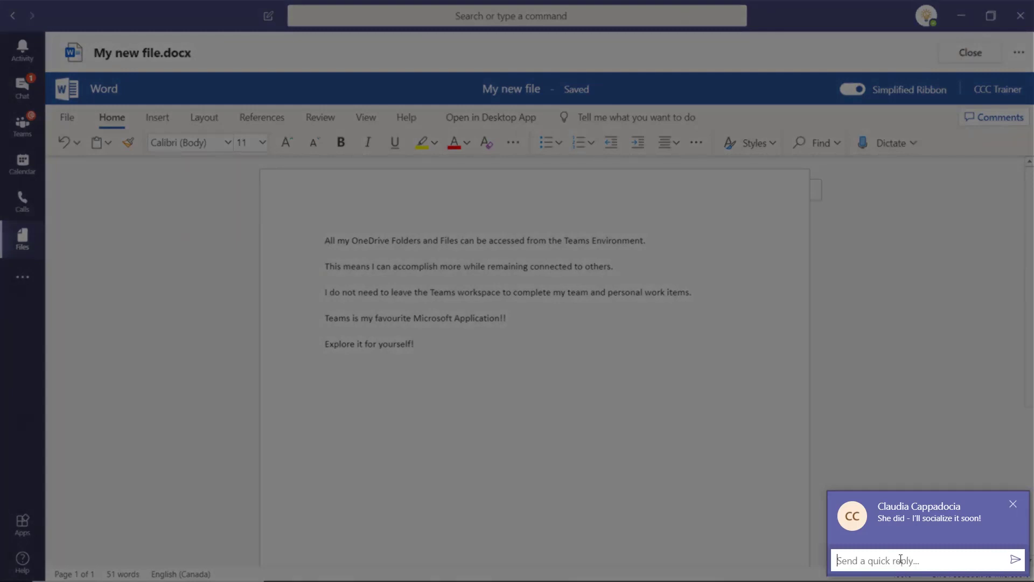
{"action": "type", "text": "excelle"}
{"action": "type", "text": "nt"}
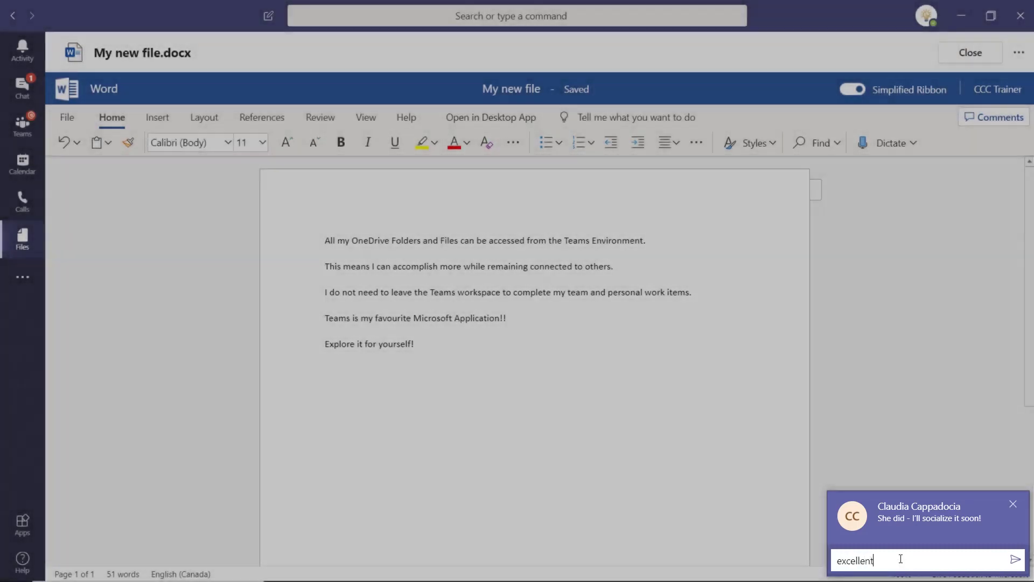
{"action": "key", "text": "Return"}
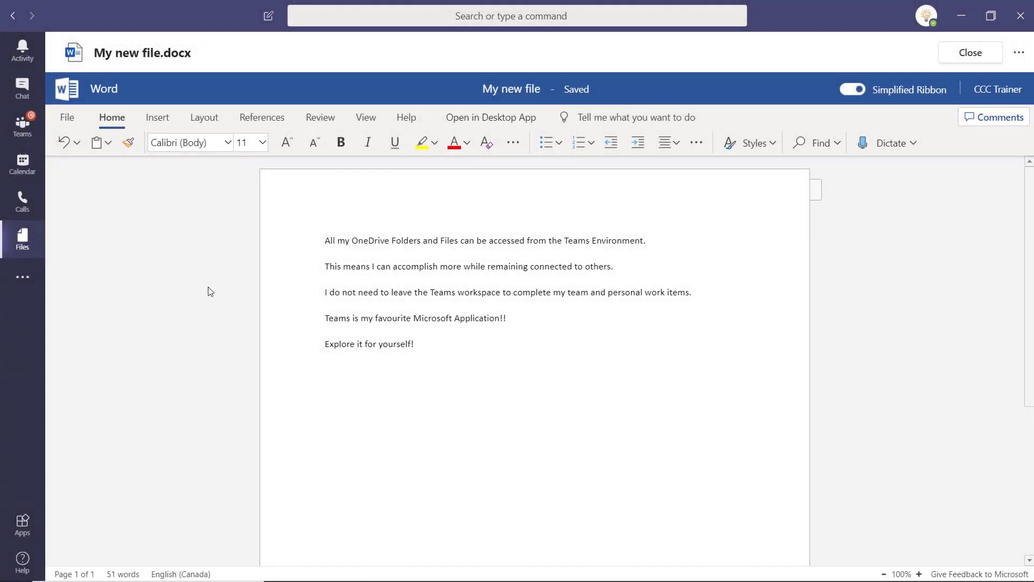
{"action": "left_click", "coordinate": [18, 84]}
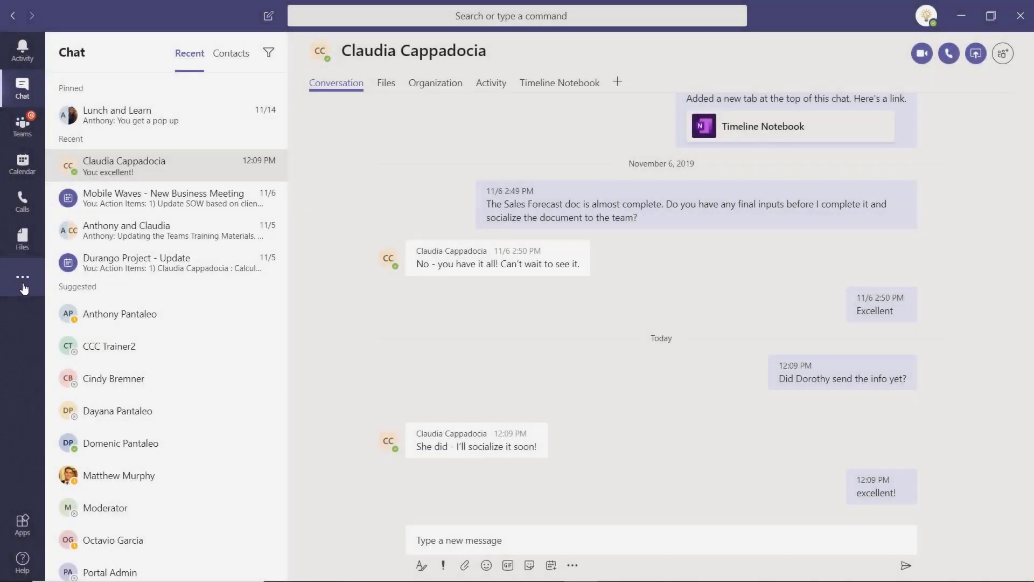
{"action": "left_click", "coordinate": [22, 282]}
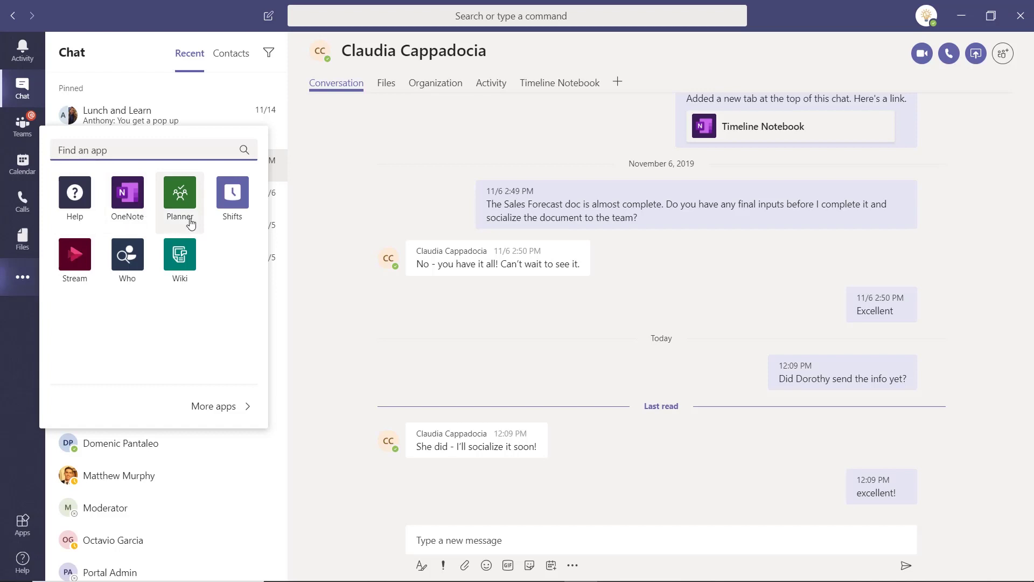
Step: Open Planner and set the Structure out Plan task's progress to In progress
{"action": "left_click", "coordinate": [179, 198]}
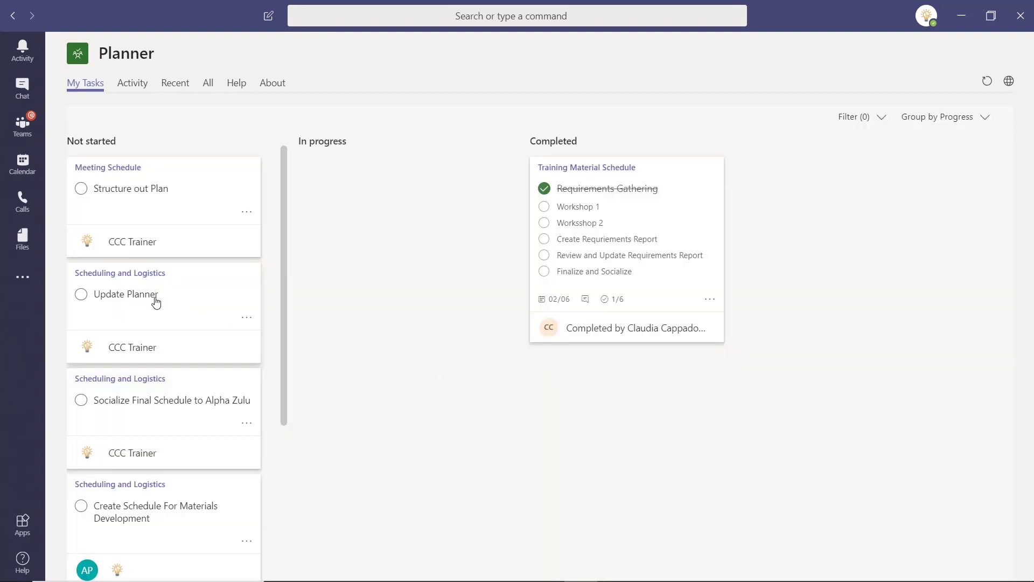
{"action": "left_click", "coordinate": [148, 192]}
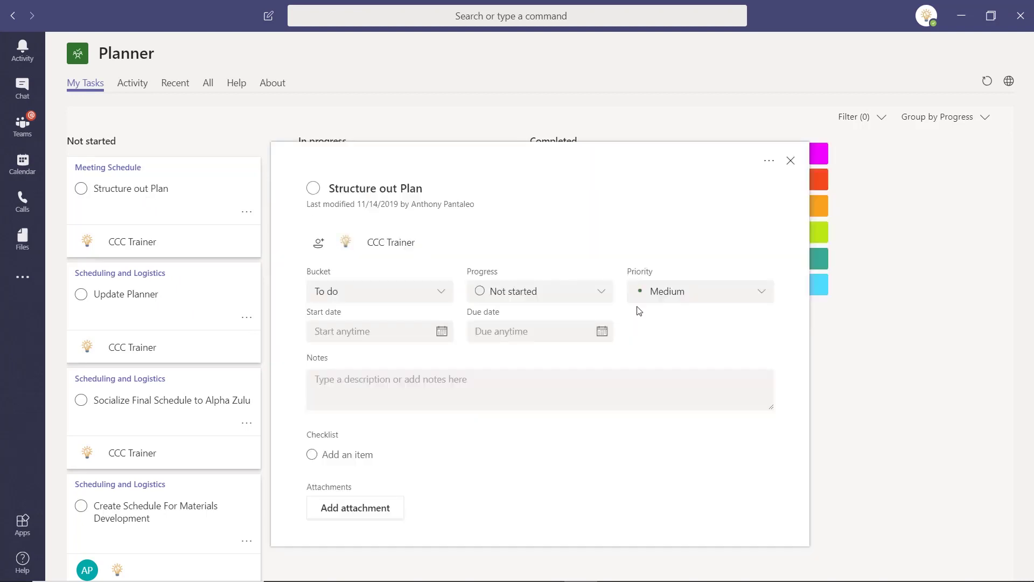
{"action": "scroll", "coordinate": [672, 297], "scroll_direction": "down", "scroll_amount": 1}
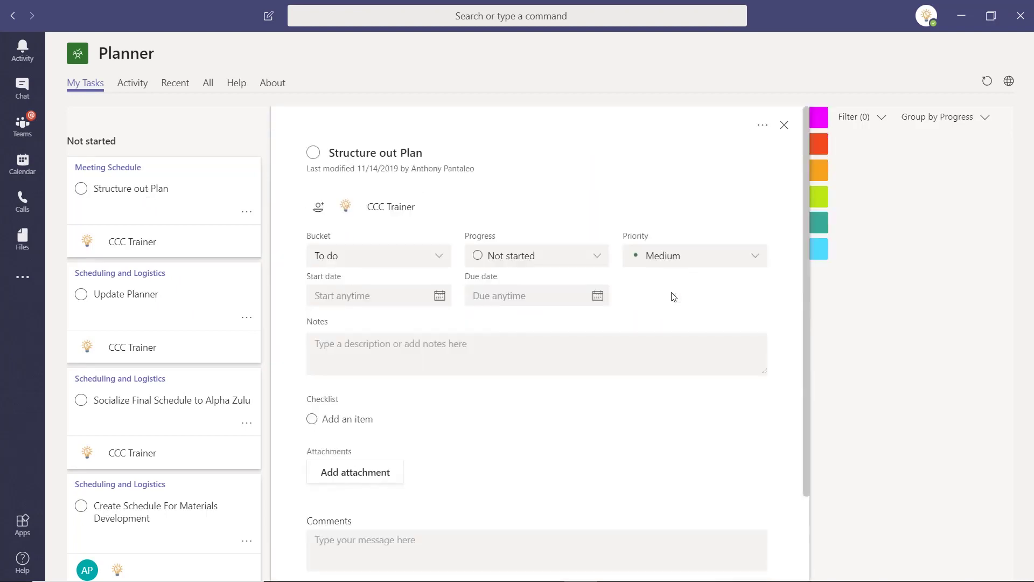
{"action": "left_click", "coordinate": [549, 256]}
{"action": "left_click", "coordinate": [539, 302]}
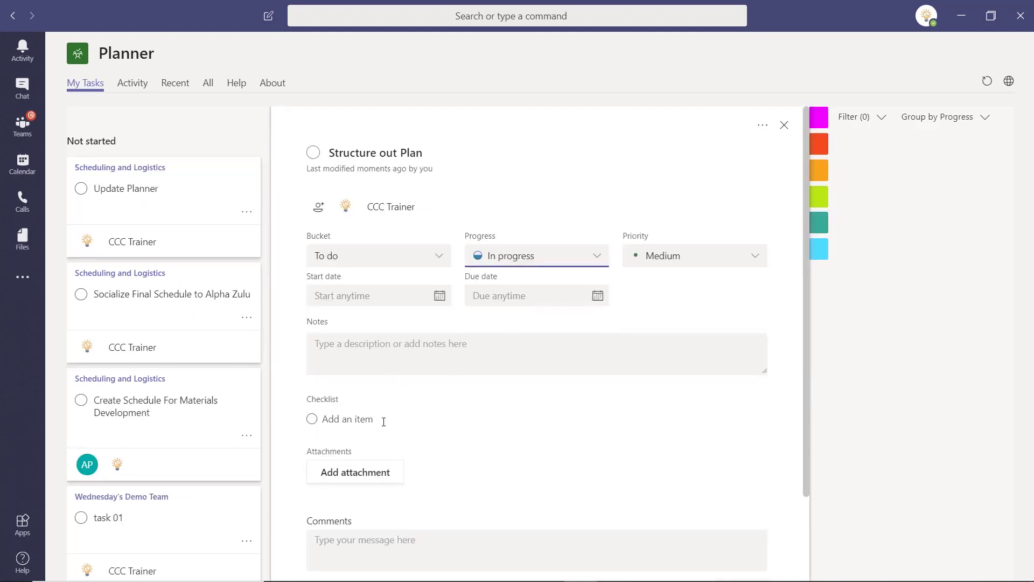
{"action": "left_click", "coordinate": [355, 419]}
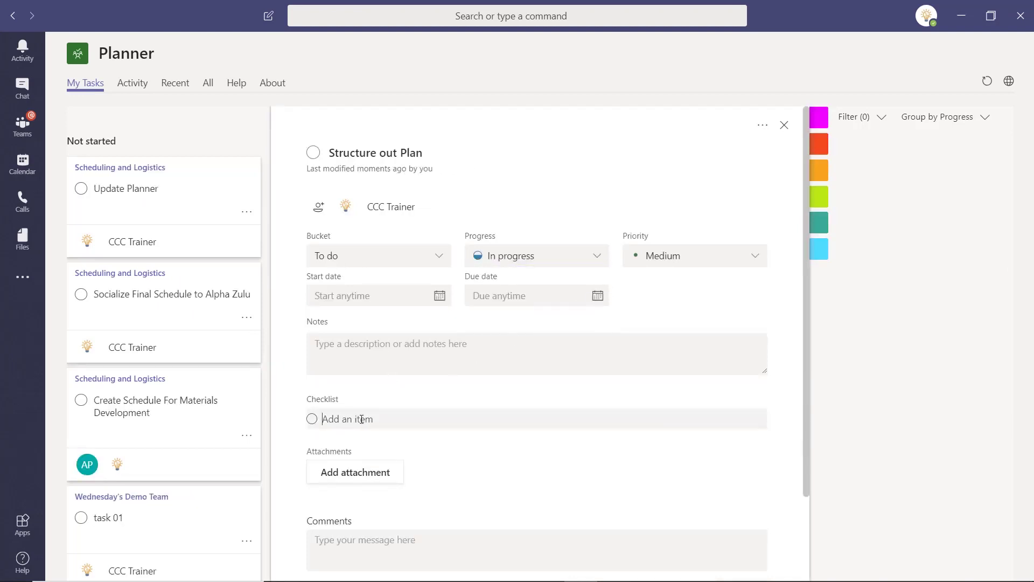